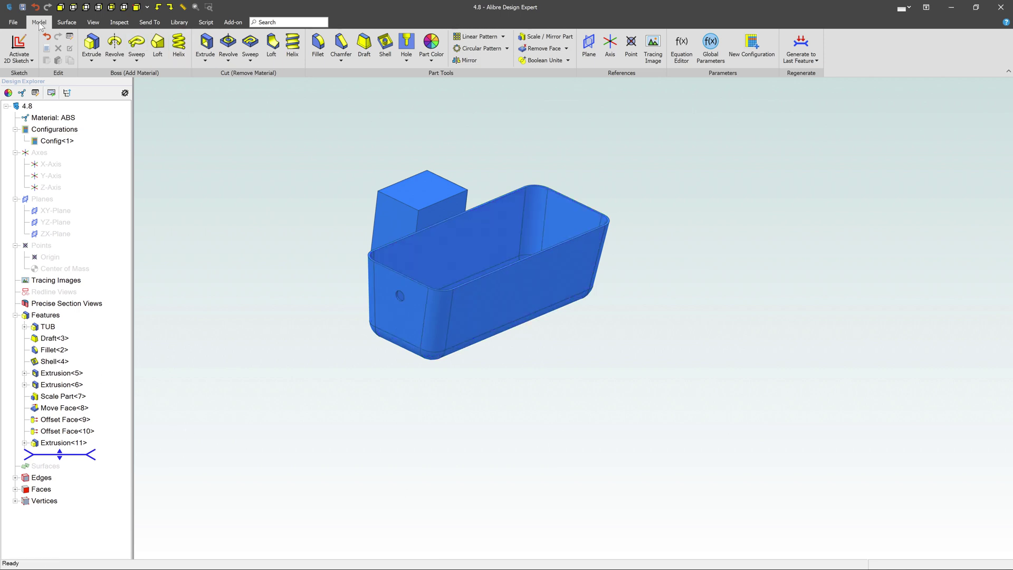
# Show the direct face-editing tools: Move, Offset, Remove Face and Remove Model Pieces.
pyautogui.click(565, 47)
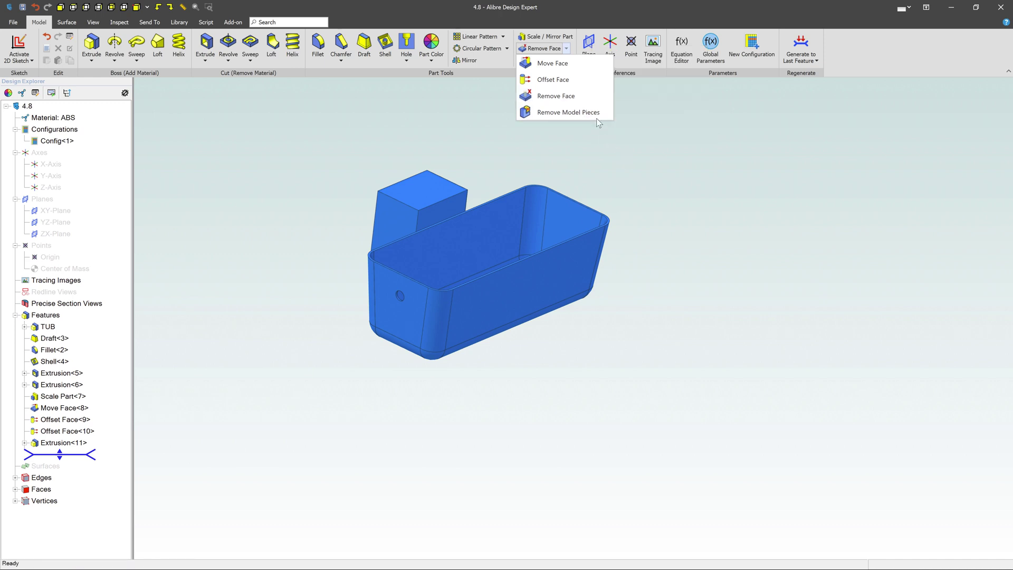
# Push the tub's top rim face up by a 2.0 inch depth with Move Face.
pyautogui.click(574, 67)
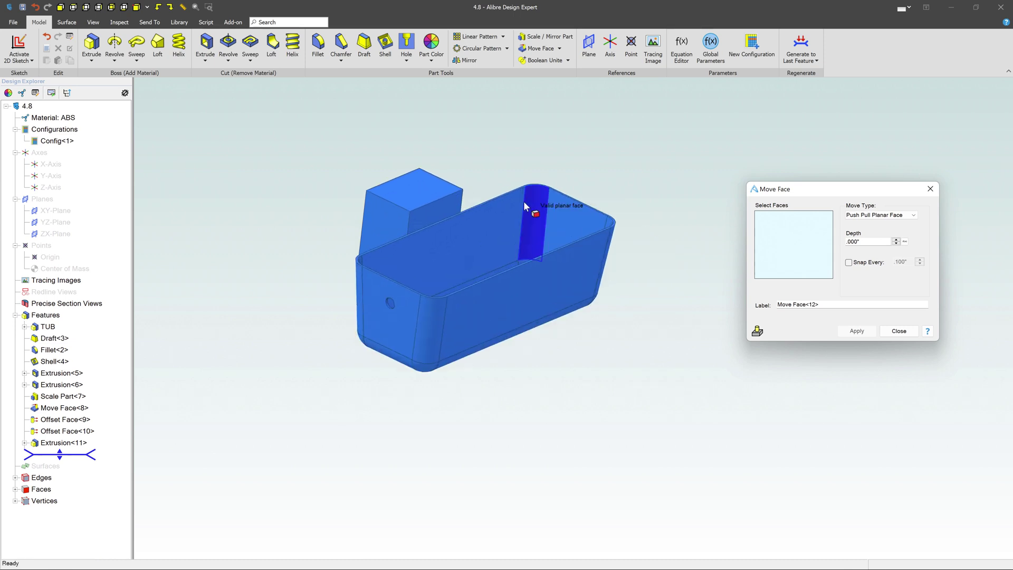
pyautogui.scroll(5, 520, 204)
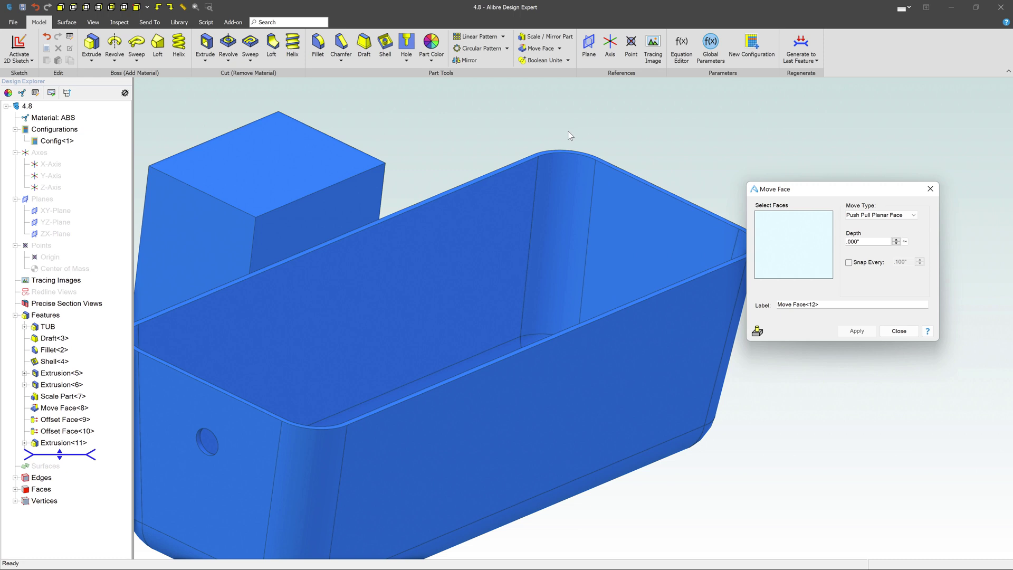
pyautogui.click(541, 156)
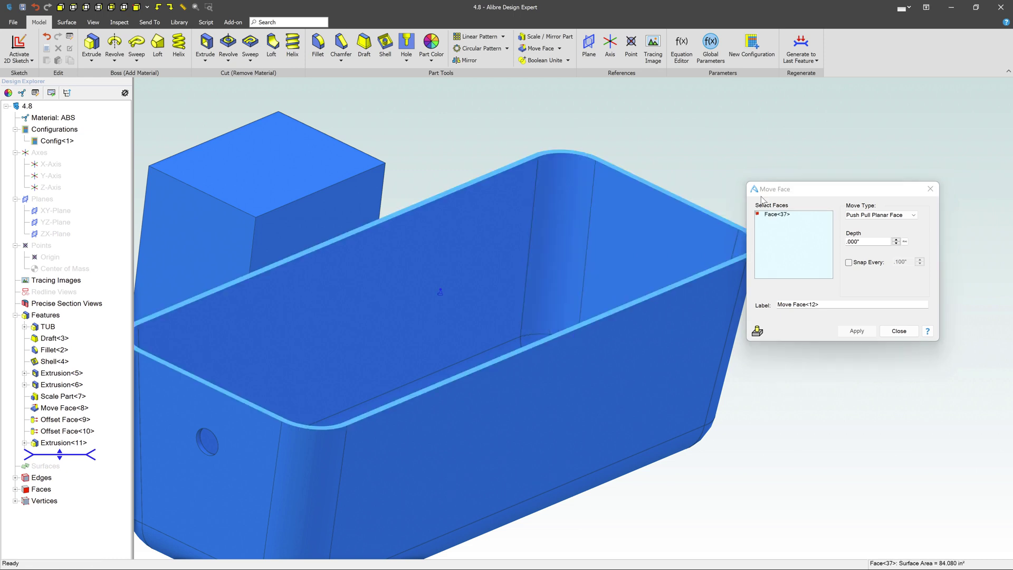
pyautogui.doubleClick(874, 242)
pyautogui.write('2.0')
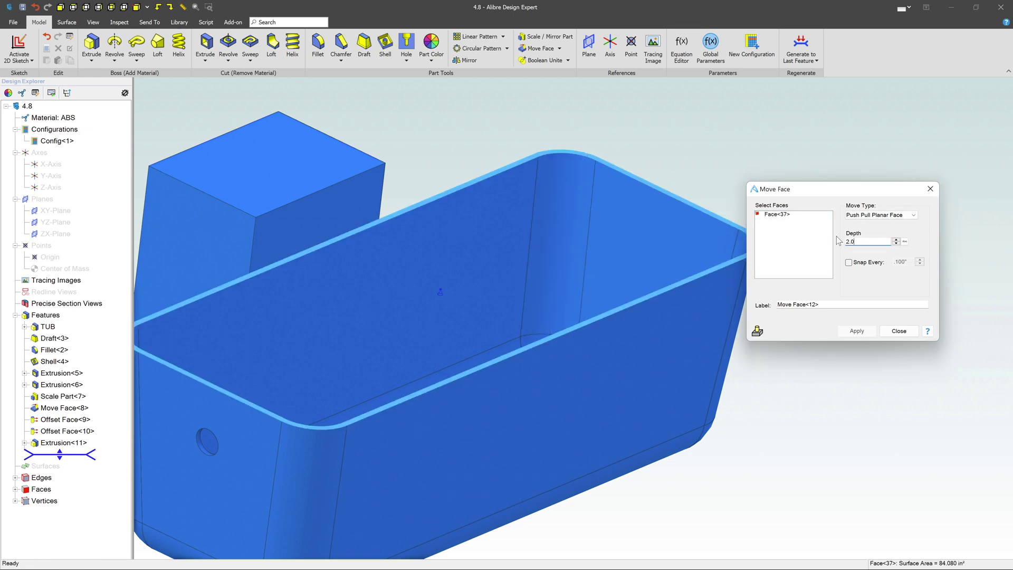
pyautogui.click(810, 261)
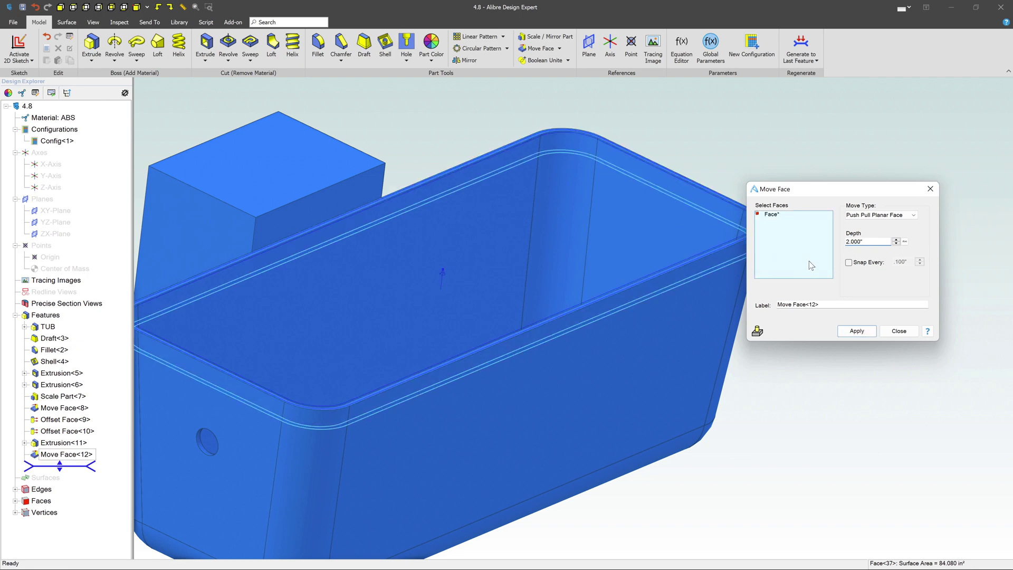
pyautogui.scroll(-4, 698, 147)
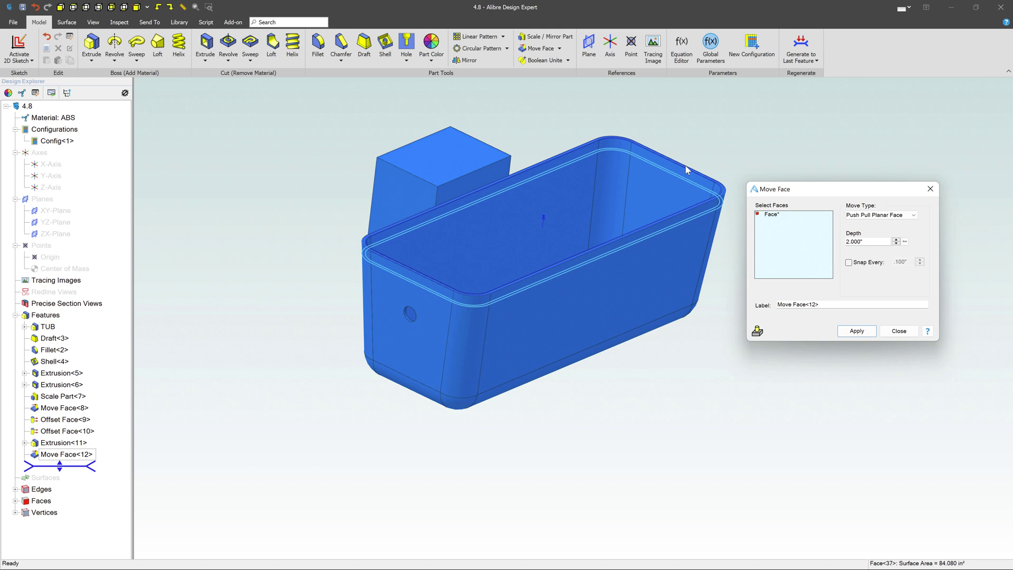
pyautogui.click(857, 331)
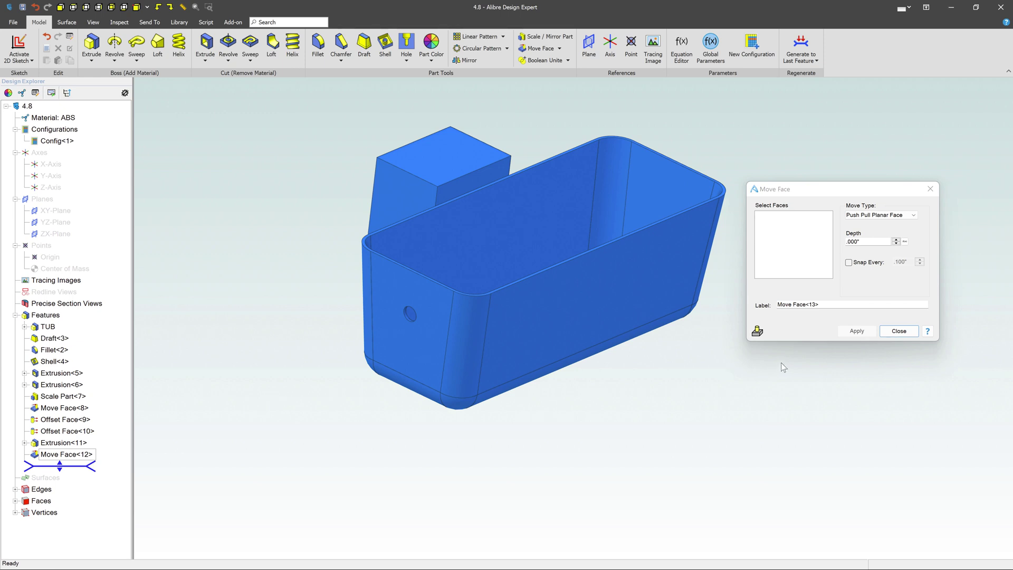
# Close Move Face and start an Offset Face on the block's top face with value 2.0.
pyautogui.click(897, 334)
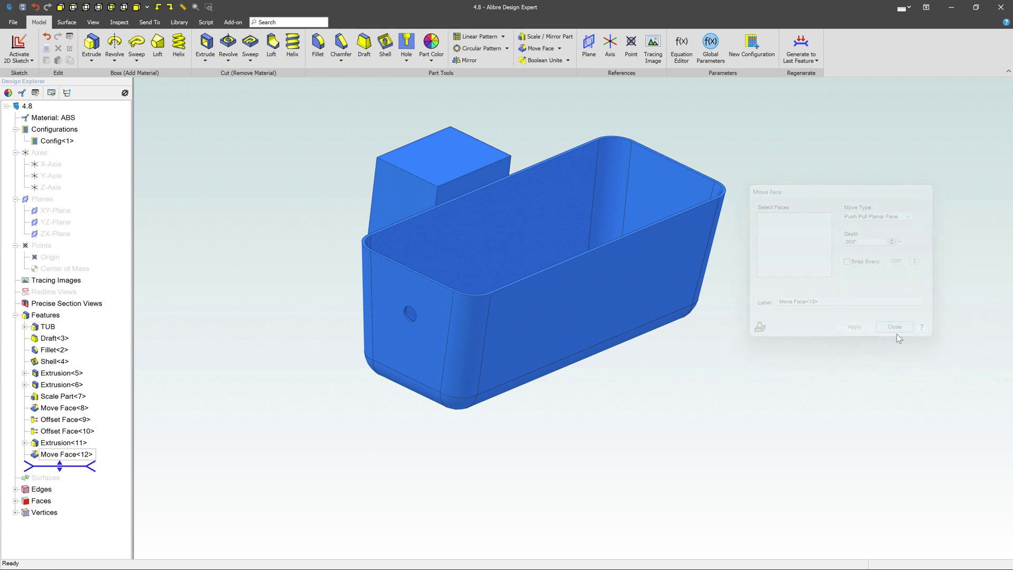
pyautogui.click(552, 50)
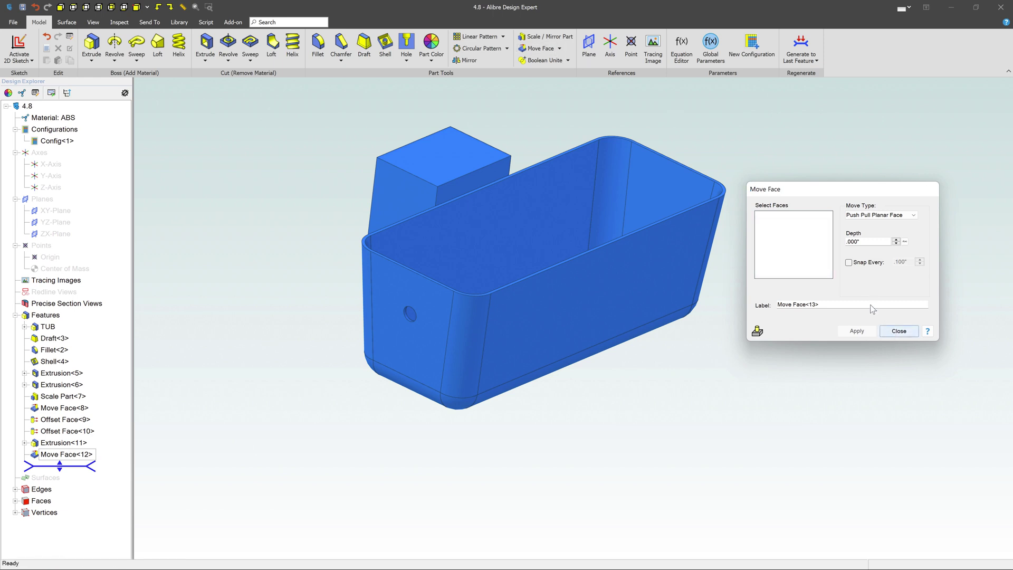
pyautogui.click(899, 333)
pyautogui.click(561, 49)
pyautogui.click(553, 75)
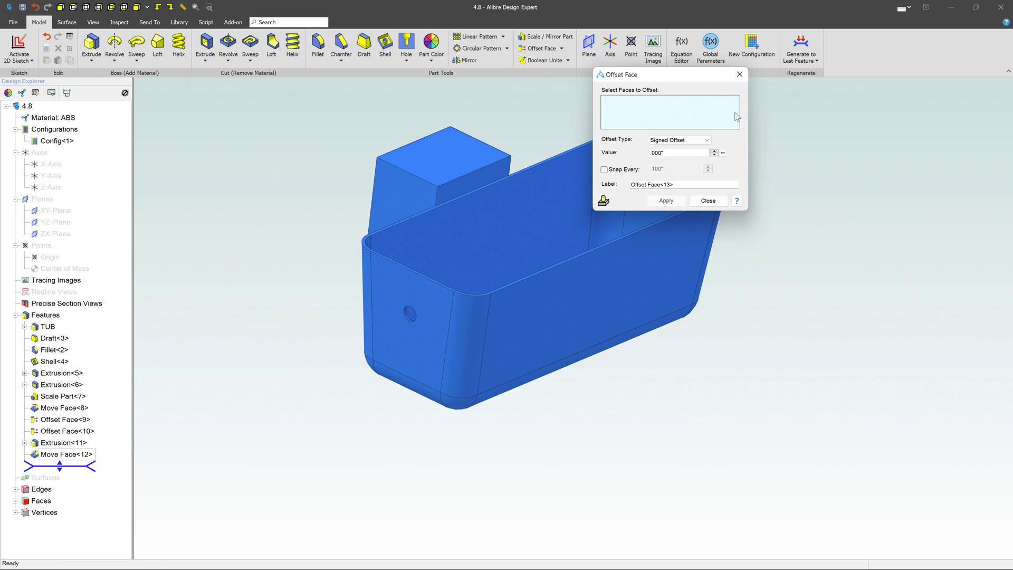
pyautogui.moveTo(698, 74); pyautogui.dragTo(862, 207)
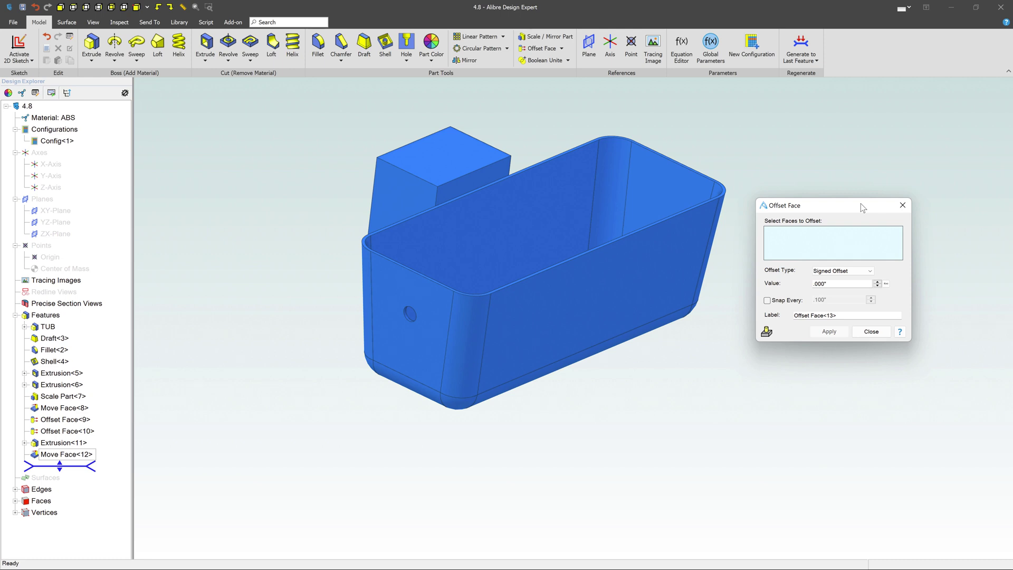
pyautogui.click(438, 152)
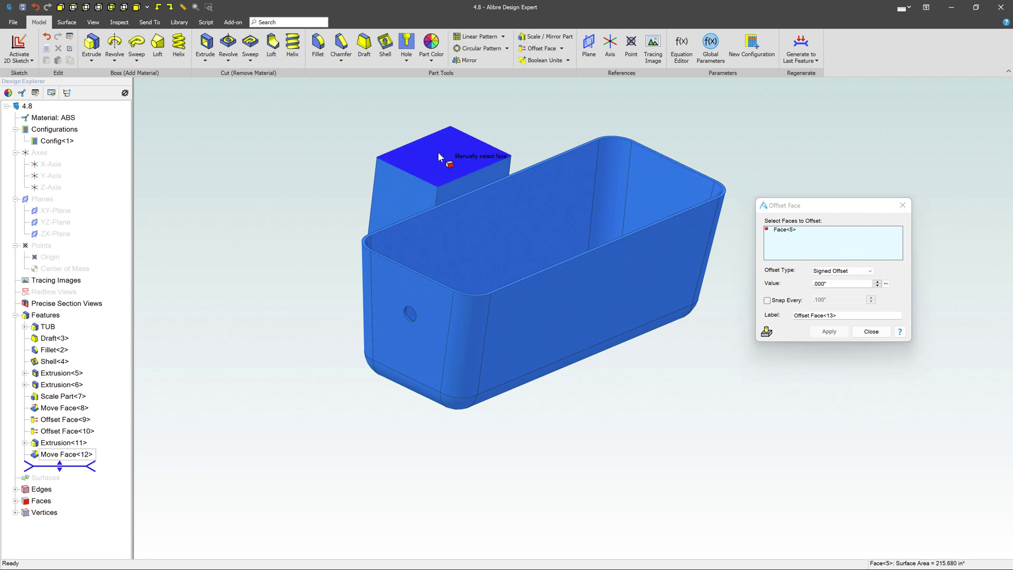
pyautogui.click(815, 283)
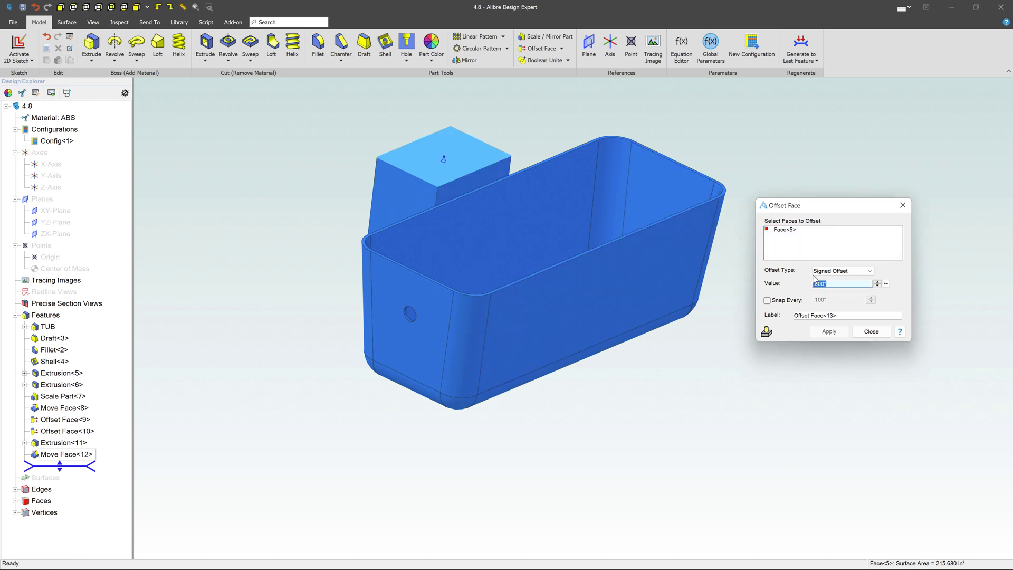
pyautogui.write('2.0')
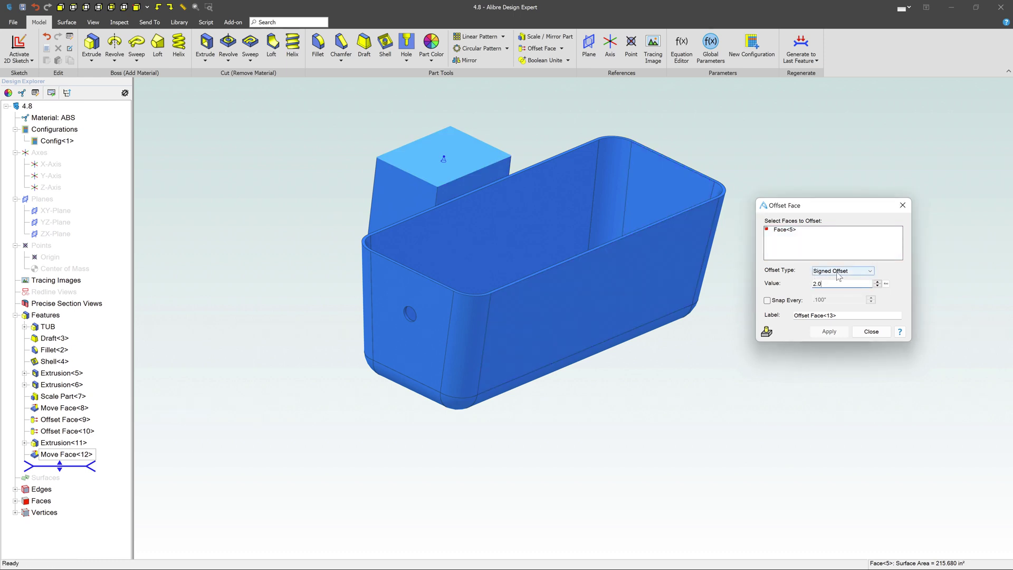
pyautogui.click(856, 249)
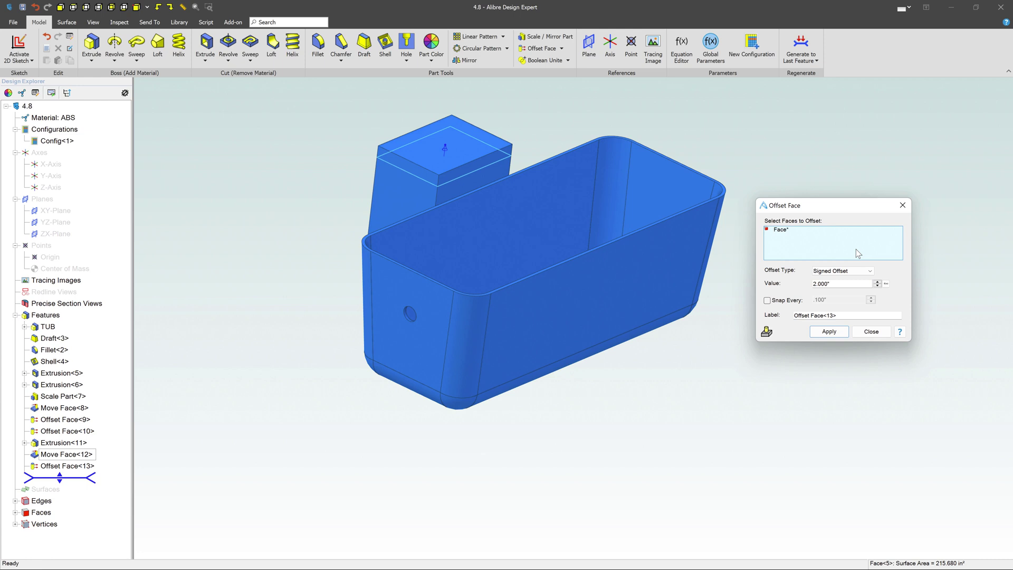
# Add four more block faces to the 2.0 inch offset and apply it.
pyautogui.click(398, 194)
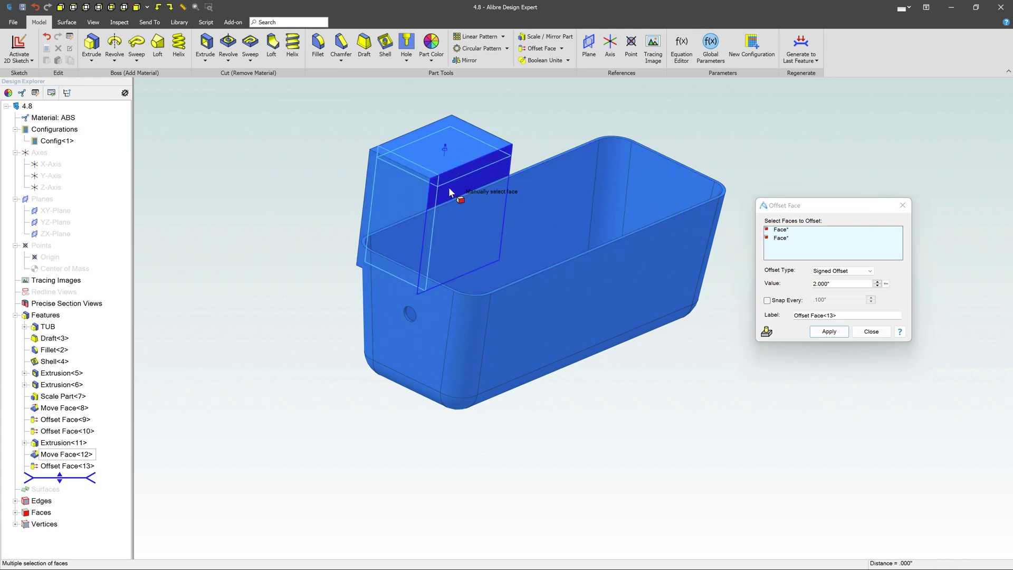
pyautogui.click(465, 182)
pyautogui.moveTo(550, 122); pyautogui.dragTo(656, 165, button='middle')
pyautogui.click(687, 190)
pyautogui.moveTo(776, 156); pyautogui.dragTo(721, 211, button='middle')
pyautogui.click(675, 367)
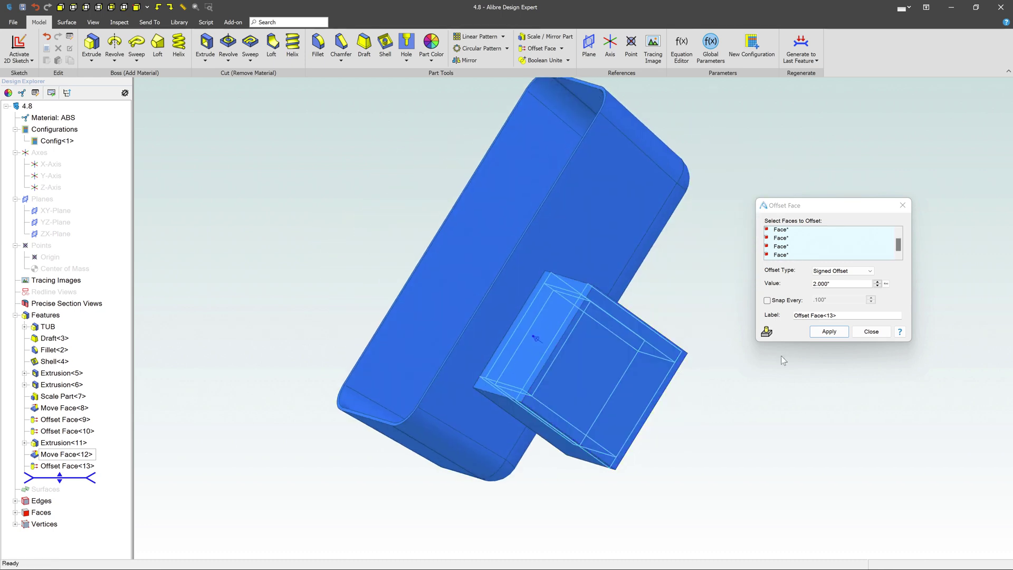
pyautogui.click(830, 332)
pyautogui.click(872, 332)
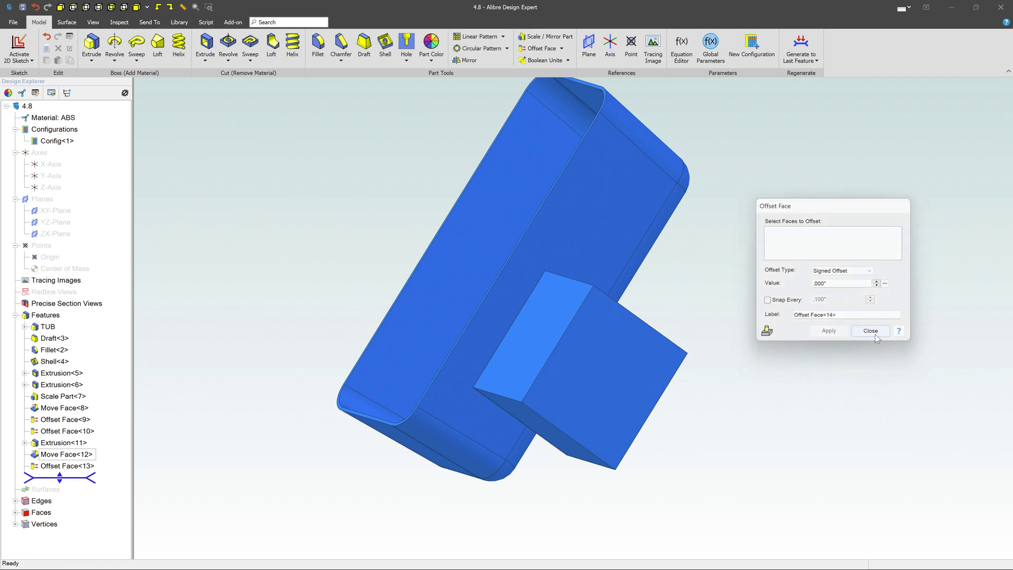
# Delete the round hole face from the tub's inner end wall using Remove Face.
pyautogui.click(561, 49)
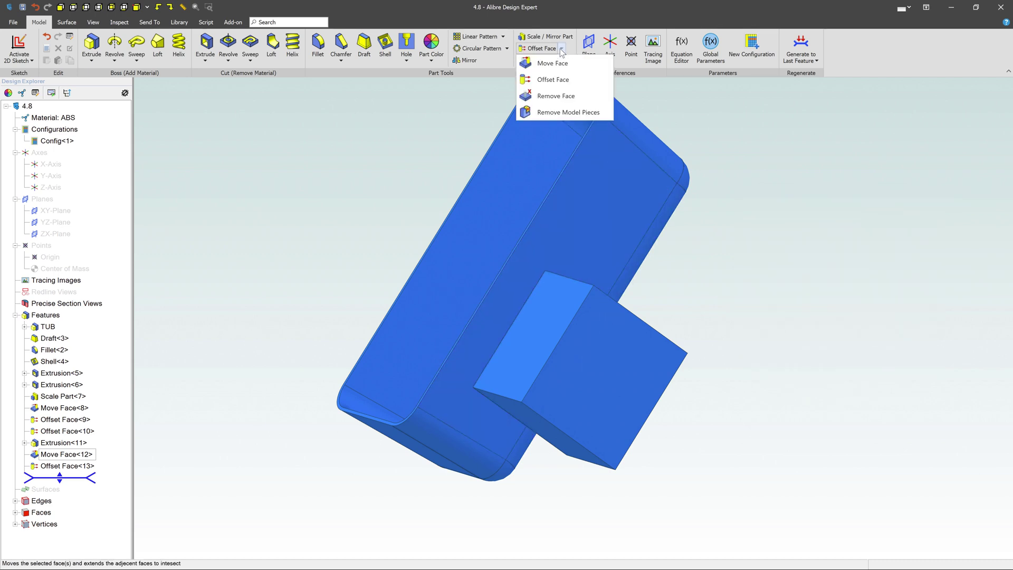
pyautogui.click(551, 93)
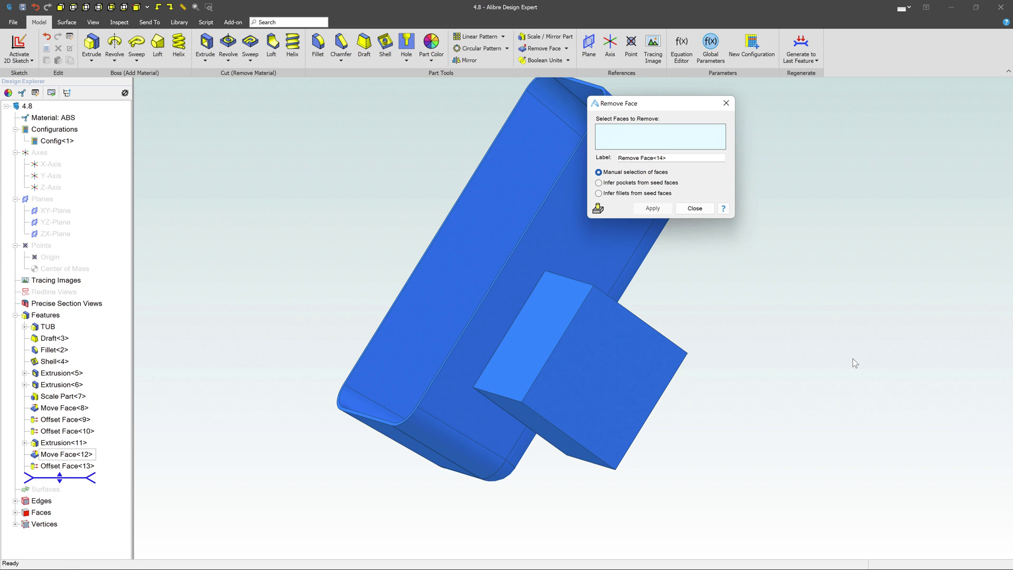
pyautogui.moveTo(789, 358); pyautogui.dragTo(812, 356, button='middle')
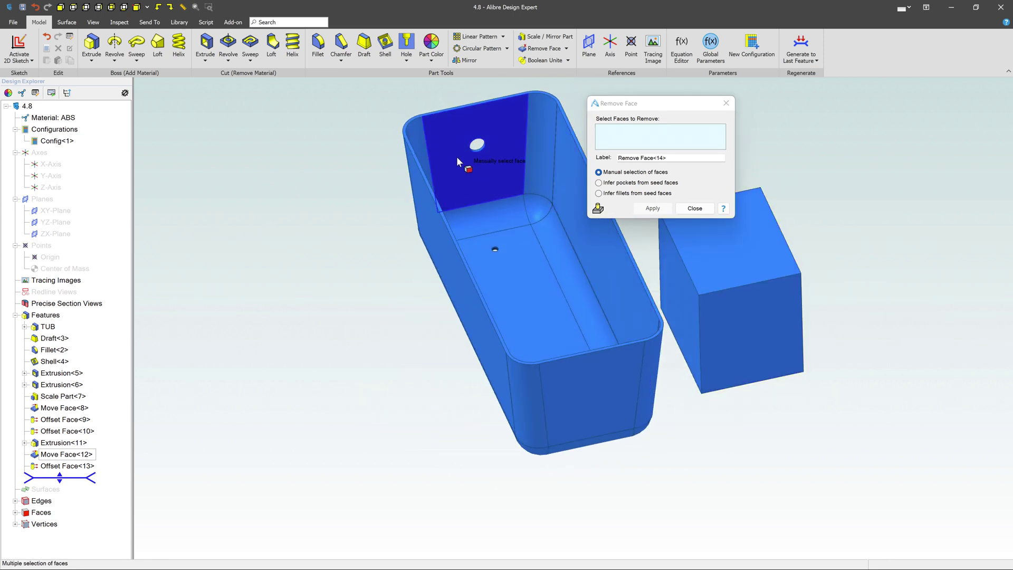
pyautogui.scroll(-2, 501, 174)
pyautogui.scroll(4, 475, 152)
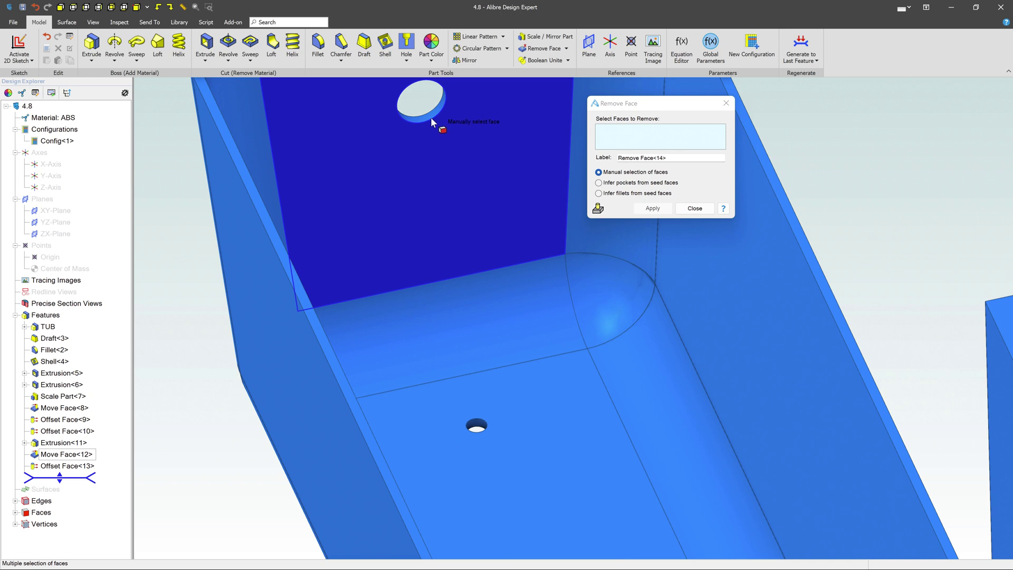
pyautogui.click(429, 117)
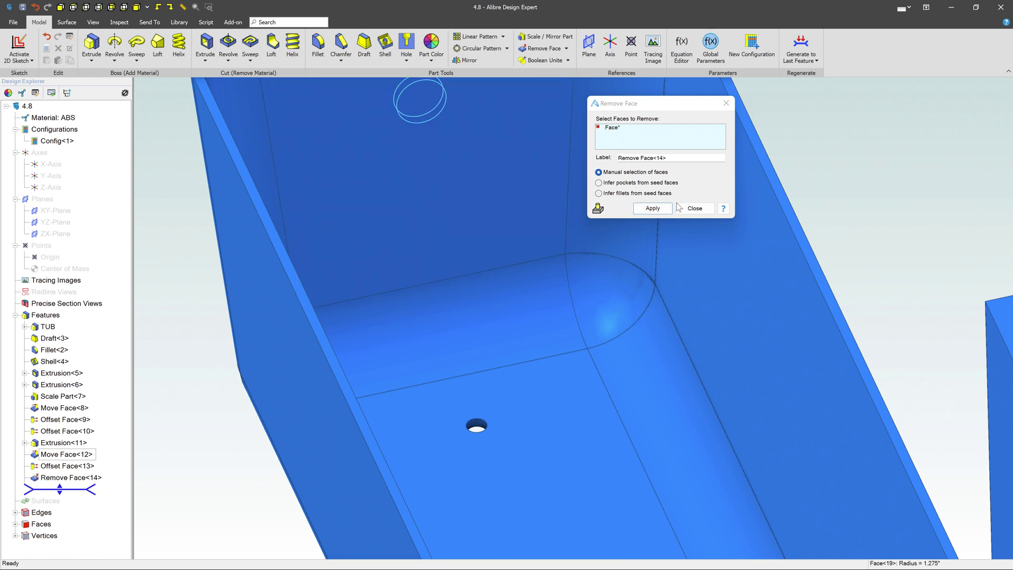
pyautogui.click(653, 208)
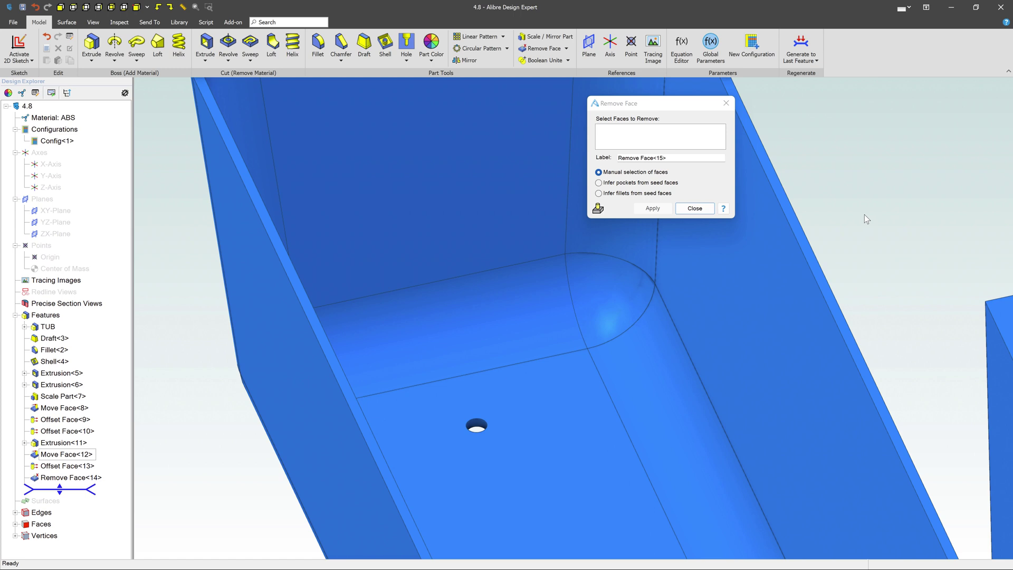
pyautogui.click(695, 208)
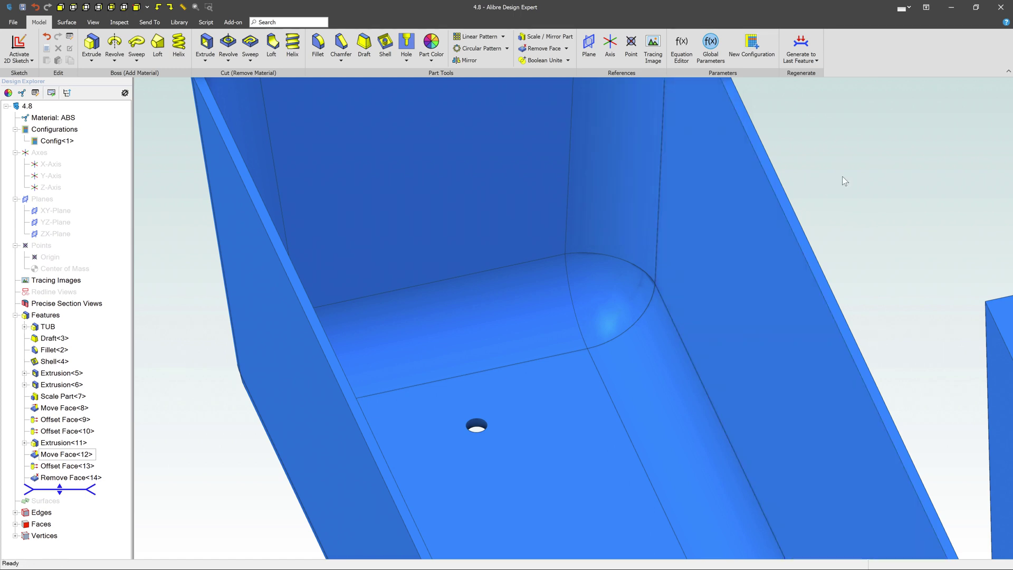
pyautogui.scroll(-3, 818, 198)
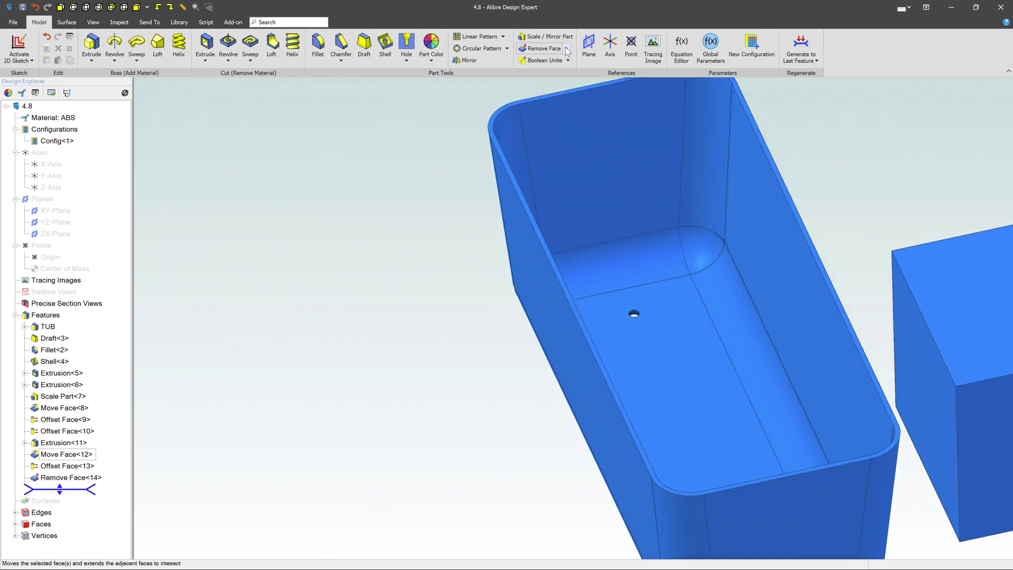
# Delete the separate block lump with Remove Model Pieces, leaving only the tub.
pyautogui.click(566, 48)
pyautogui.click(575, 112)
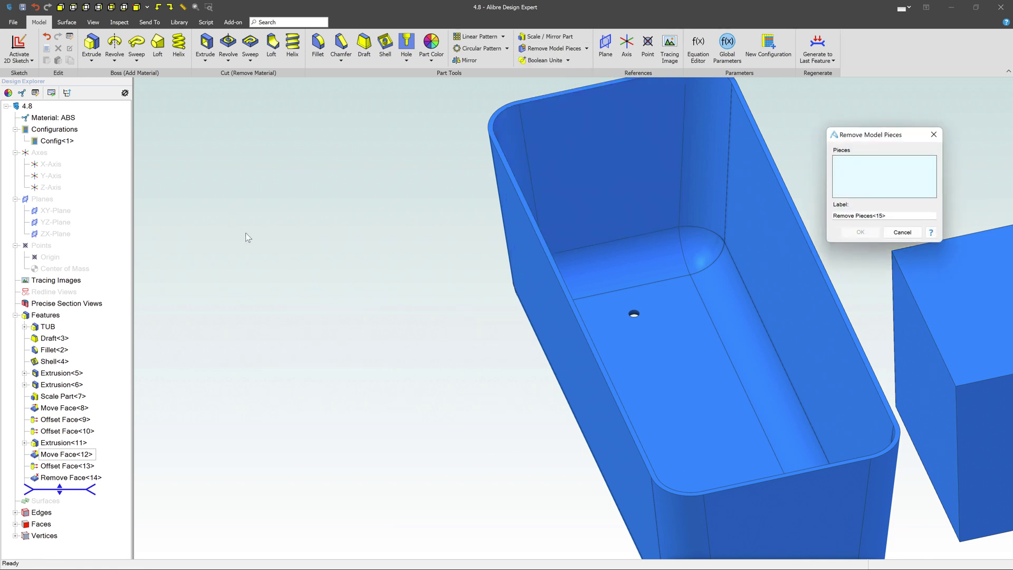
pyautogui.scroll(-4, 280, 236)
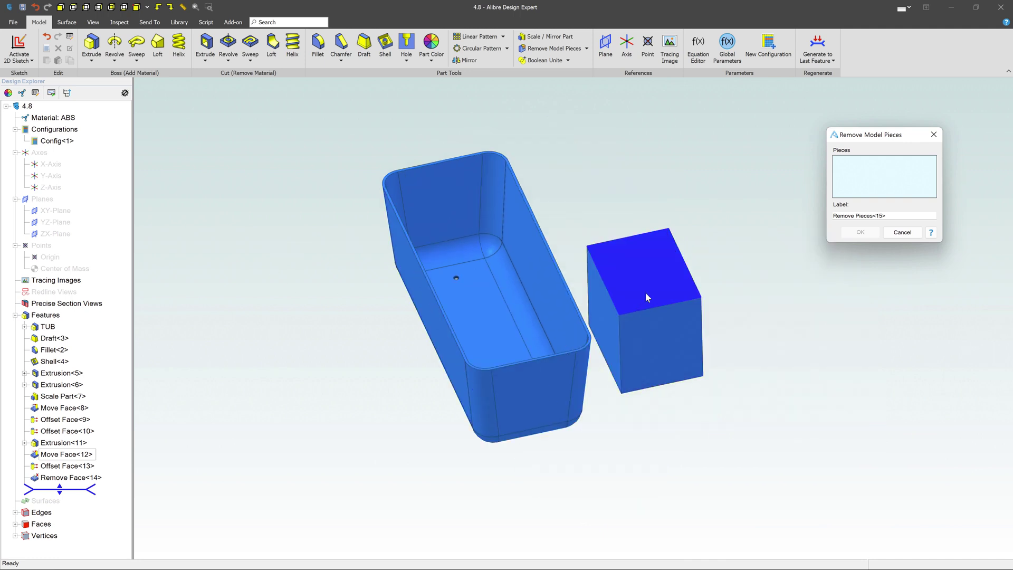
pyautogui.click(647, 297)
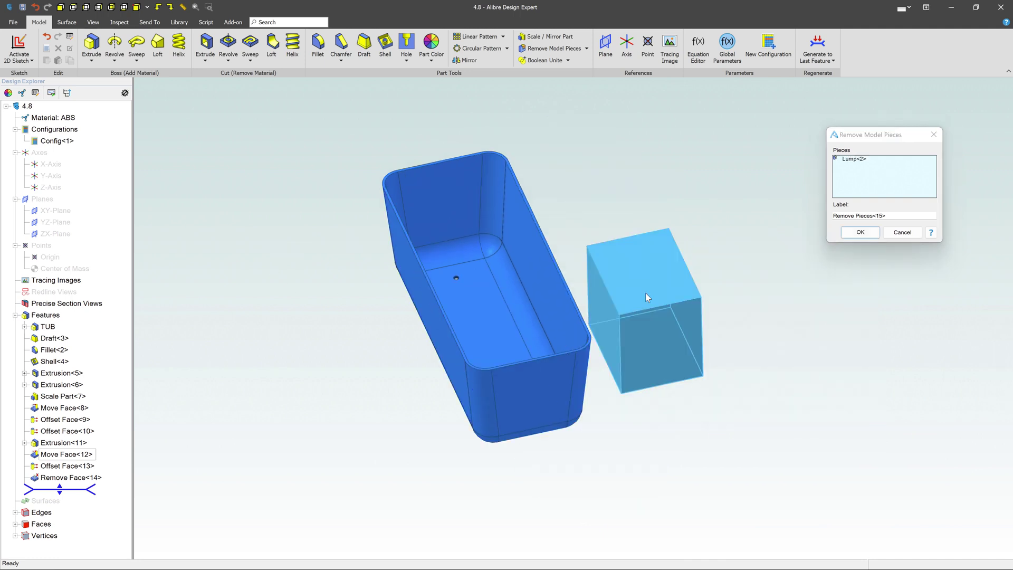
pyautogui.click(858, 232)
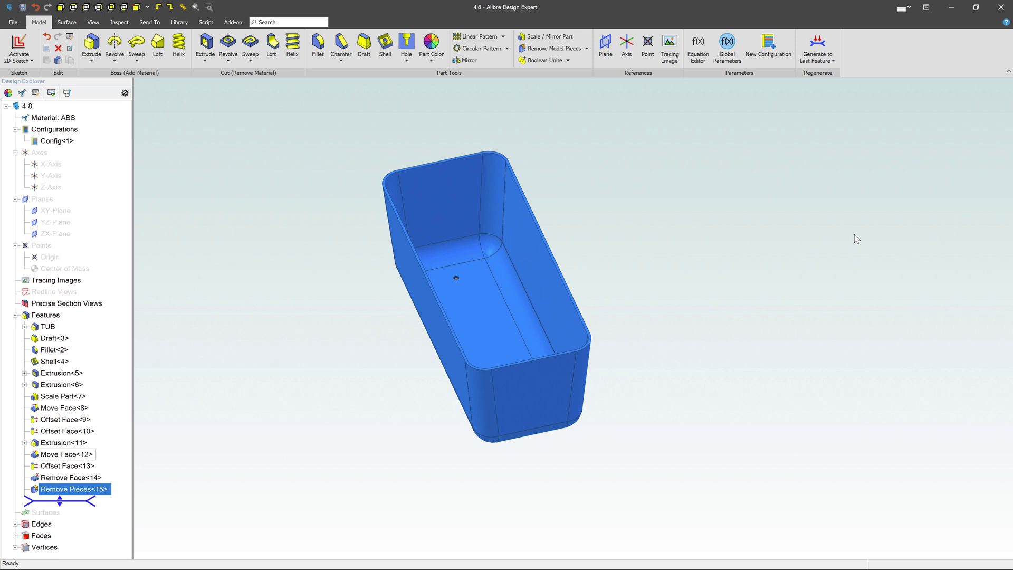